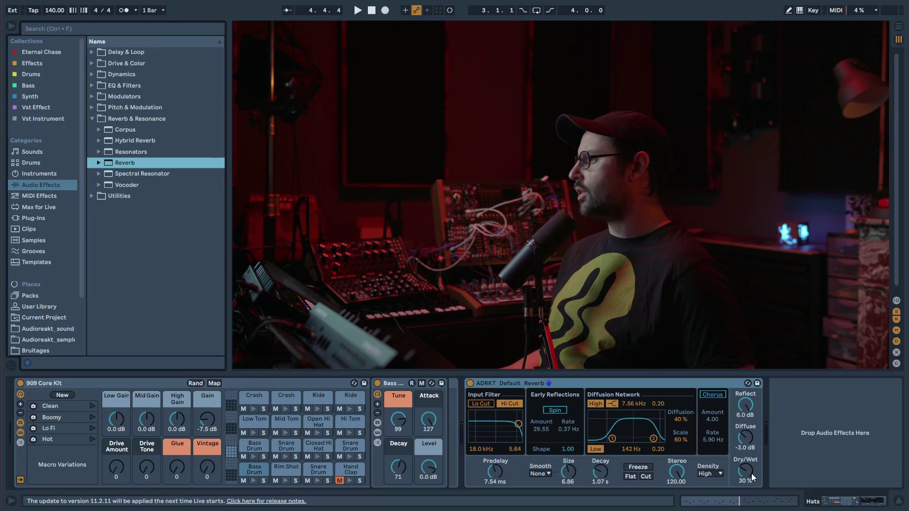
Set the Reverb's Decay to 12.3 s and its Dry/Wet to 40%
left_click_drag(752, 474, 752, 485)
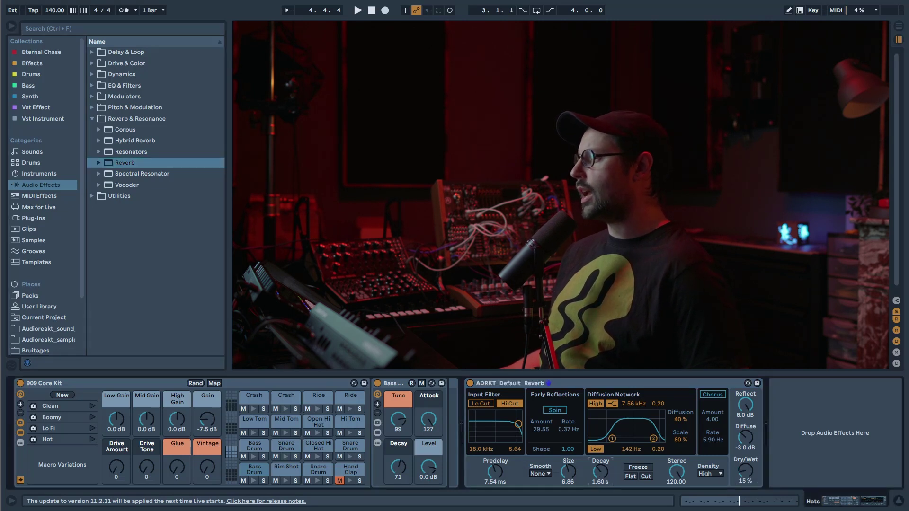
left_click_drag(601, 472, 599, 459)
left_click_drag(745, 470, 745, 458)
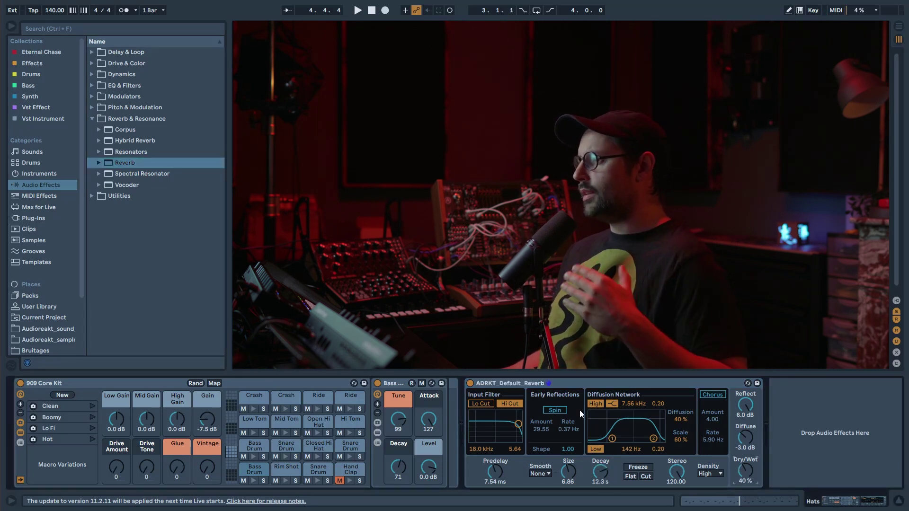
Save the Reverb's current settings as its default preset and load Reverb from the browser again
right_click(577, 385)
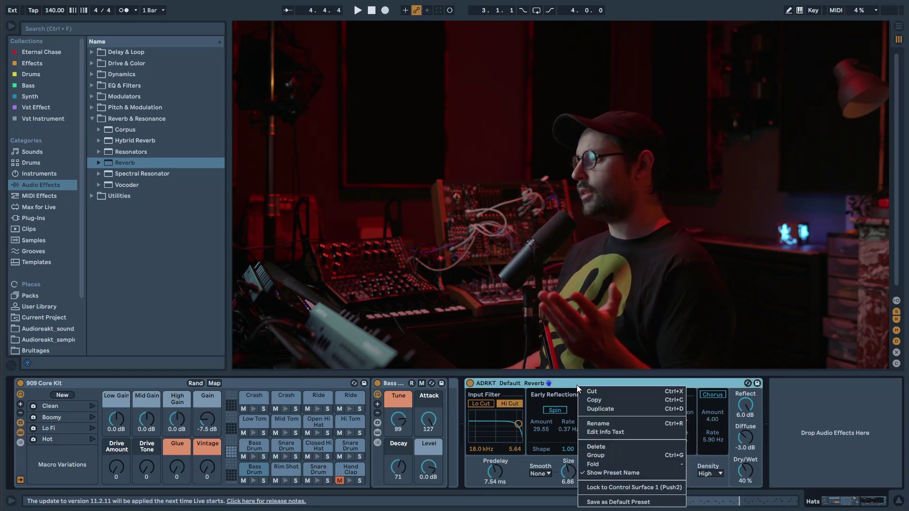
left_click(648, 503)
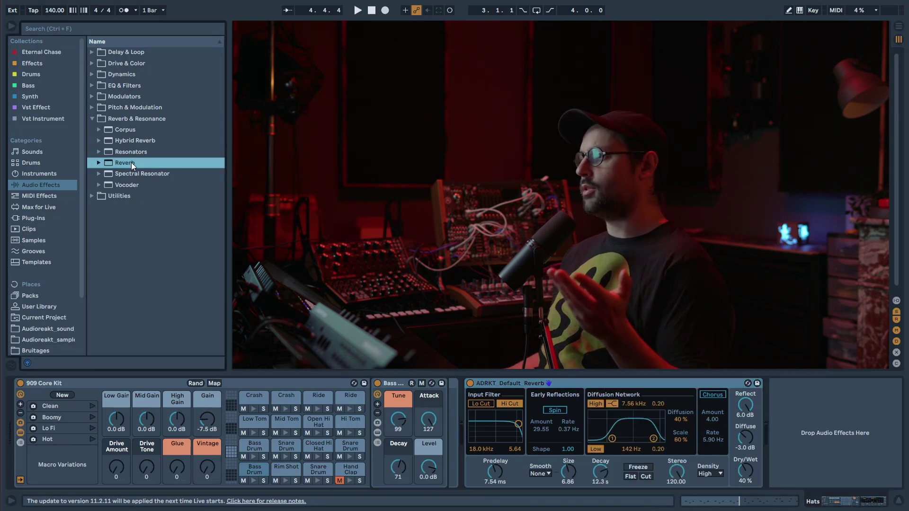
left_click_drag(131, 163, 524, 387)
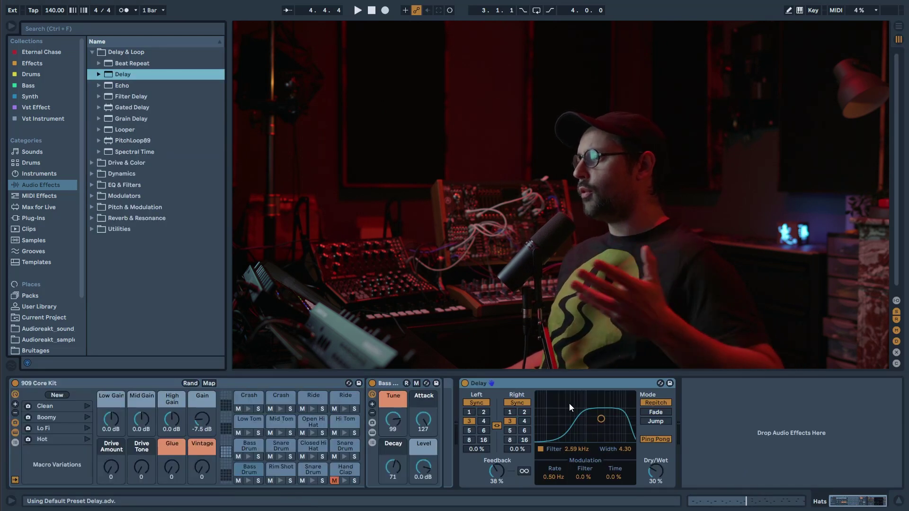
Unlink the Delay's left and right channels and set their synced times to 5 and 2 with Ping Pong on
left_click(570, 389)
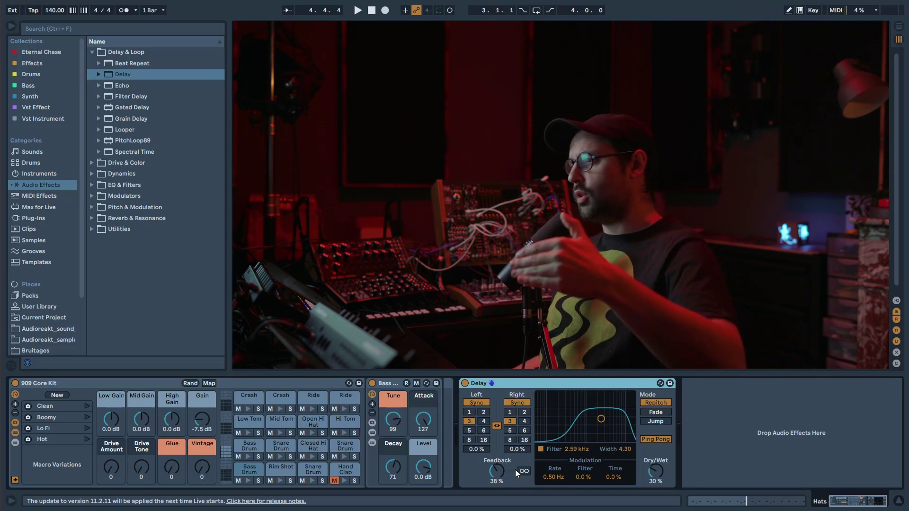
left_click(497, 427)
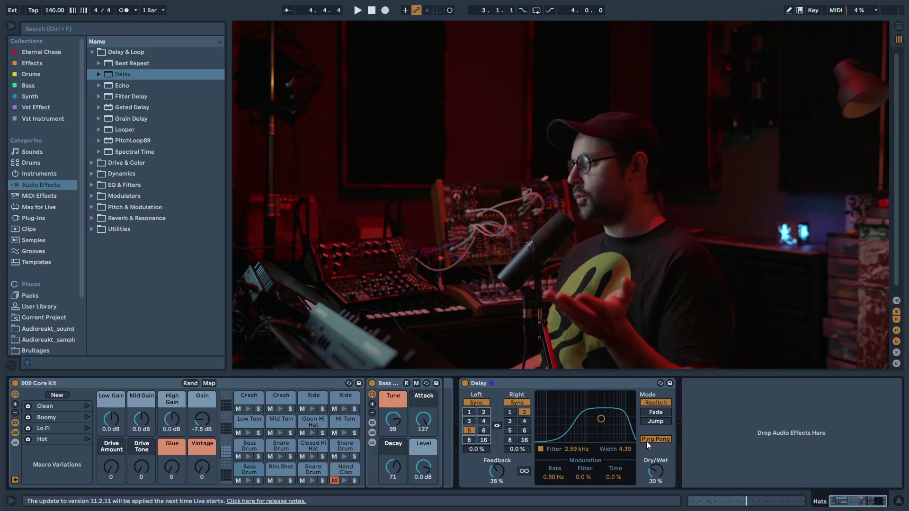
Load the Delay preset Stereo Width after the existing Delay and adjust its right-channel delay time
left_click(100, 75)
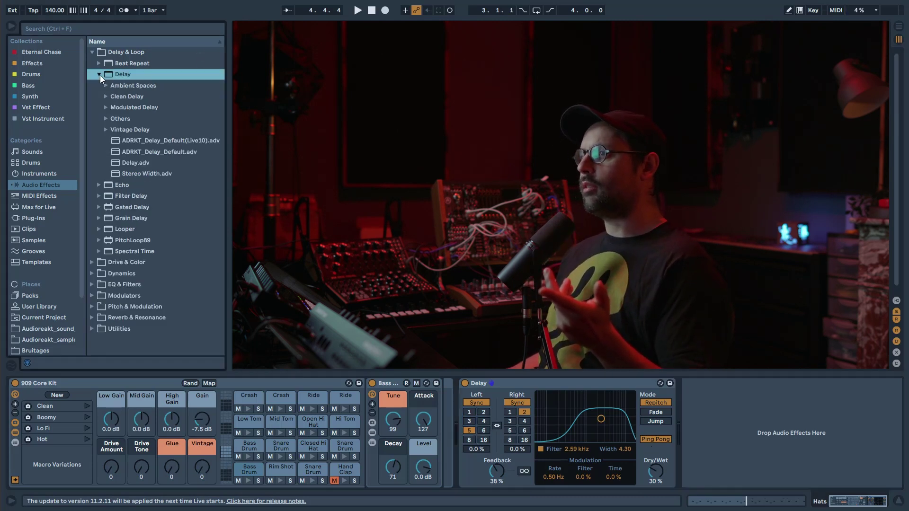
left_click_drag(135, 170, 773, 419)
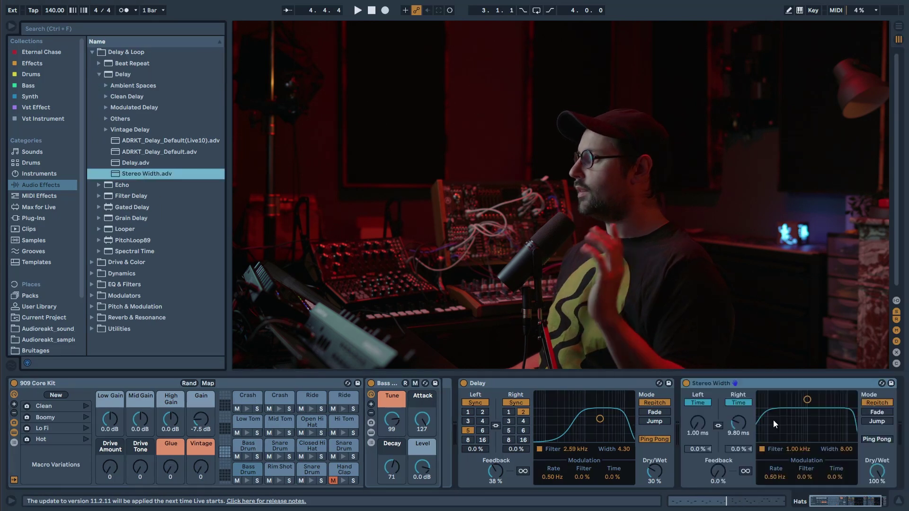
left_click(739, 385)
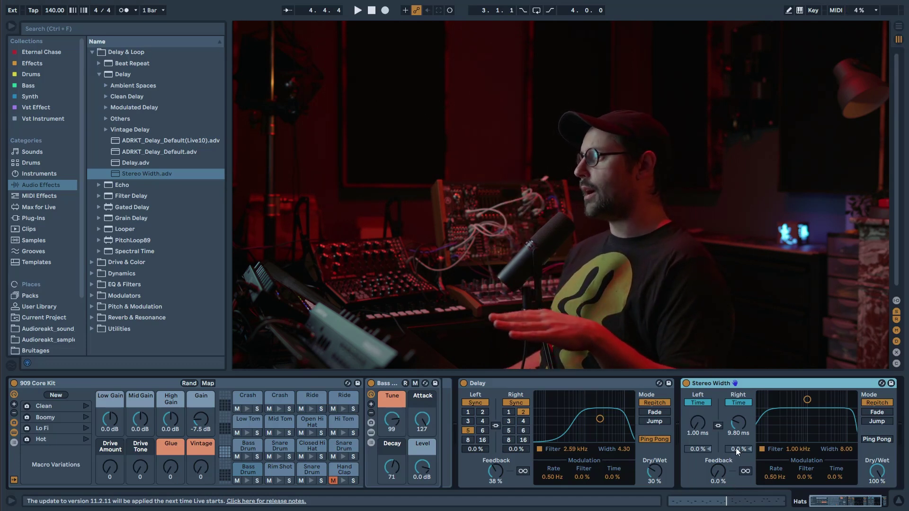
left_click_drag(736, 423, 735, 450)
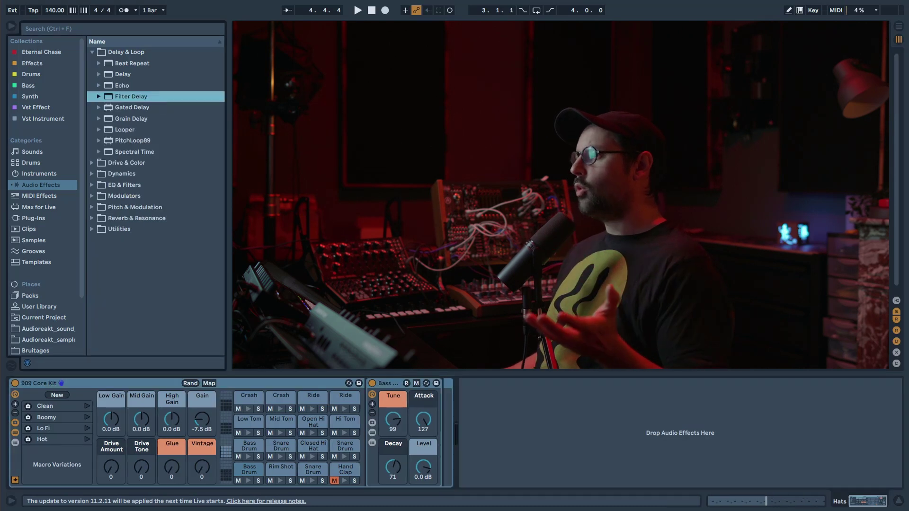
Load Filter Delay at the end of the Hats track's device chain and save its settings as the default preset
left_click_drag(130, 96, 526, 374)
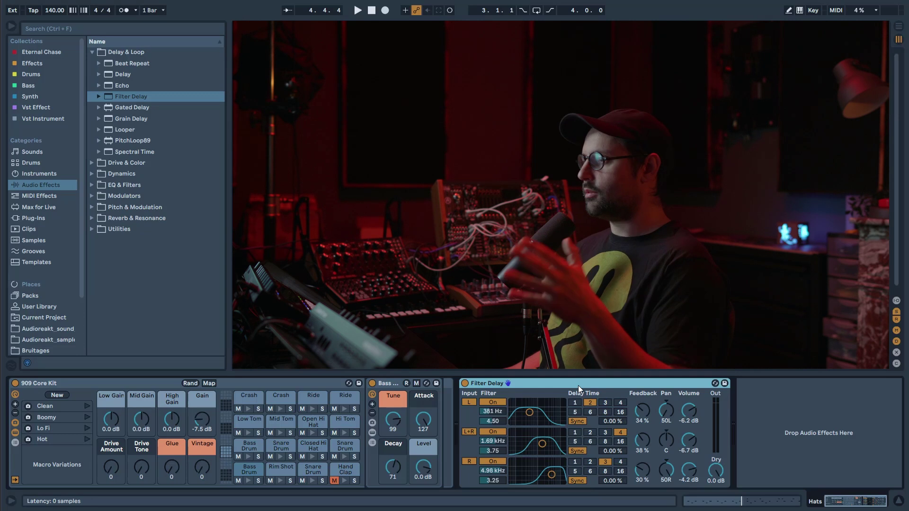
right_click(593, 383)
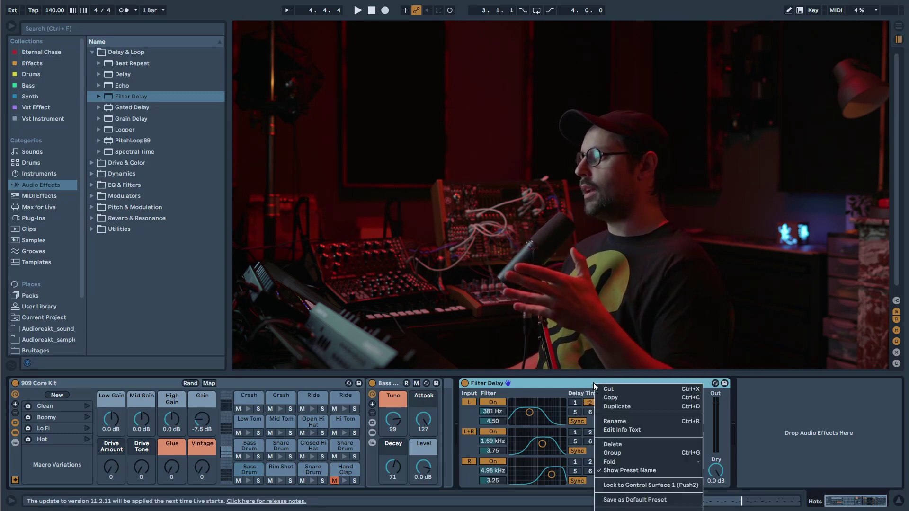
left_click(670, 500)
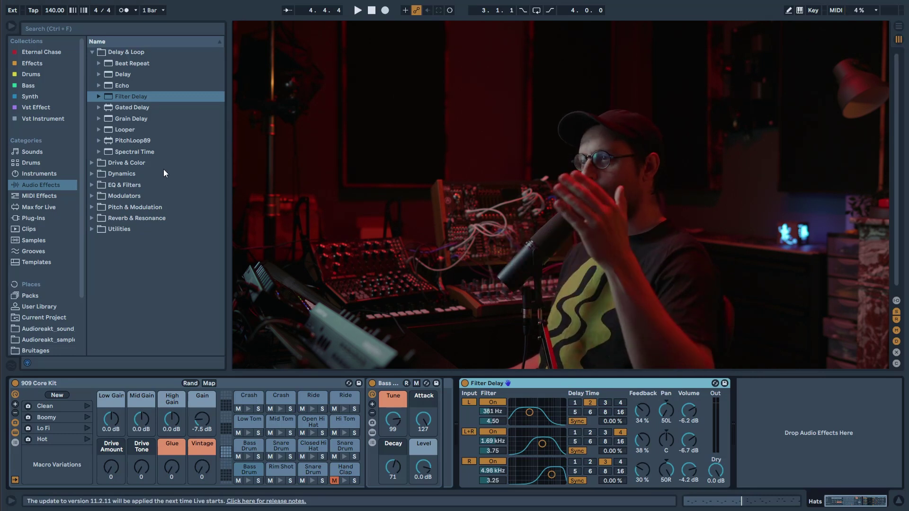
Look through the effects in the Drive & Color, Dynamics and EQ & Filters categories
left_click(94, 162)
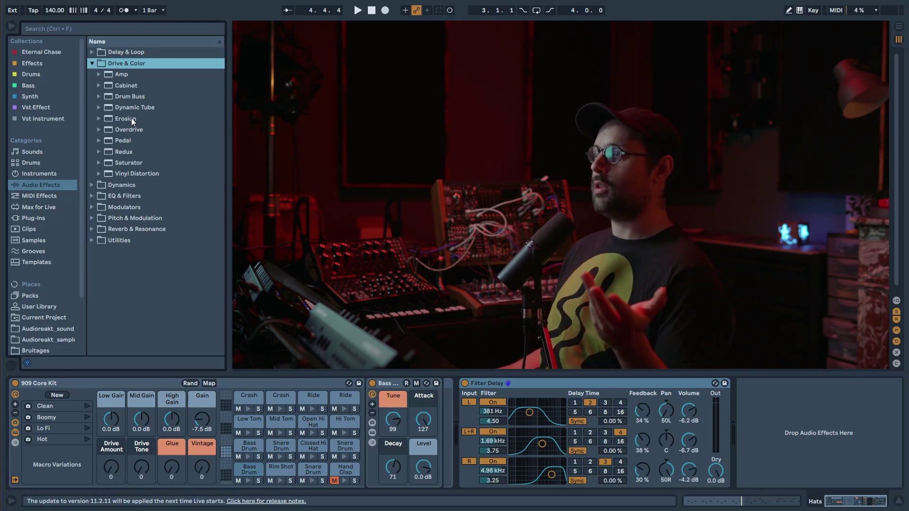
left_click(91, 185)
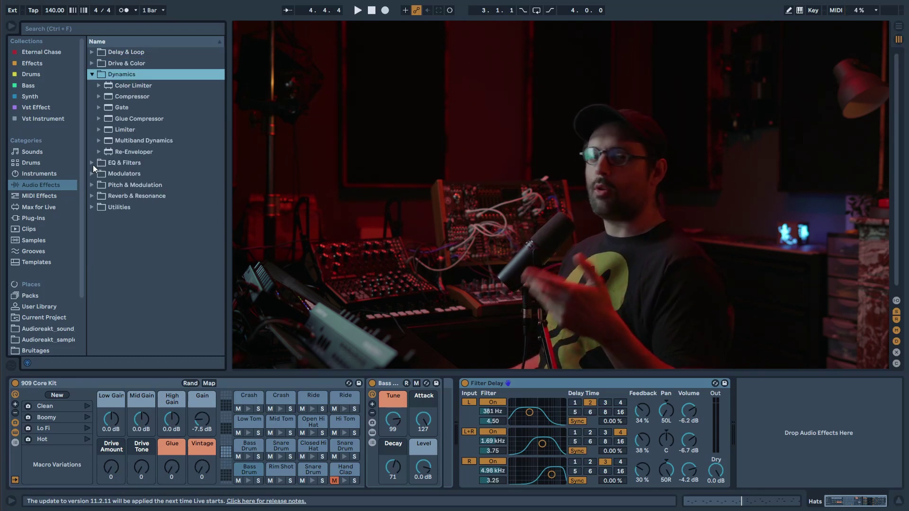
left_click(94, 165)
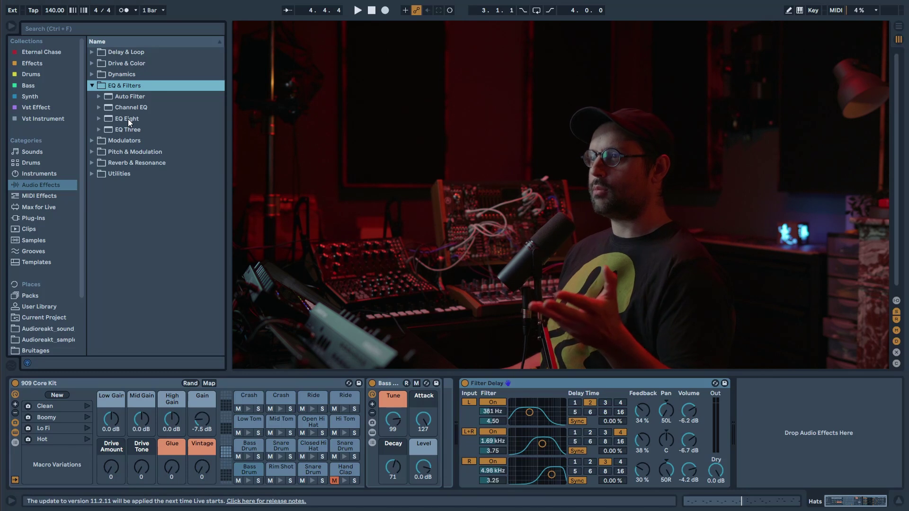
Examine the Chorus-Ensemble and Phaser-Flanger presets in Pitch & Modulation, including those under Others
left_click(92, 151)
left_click(99, 130)
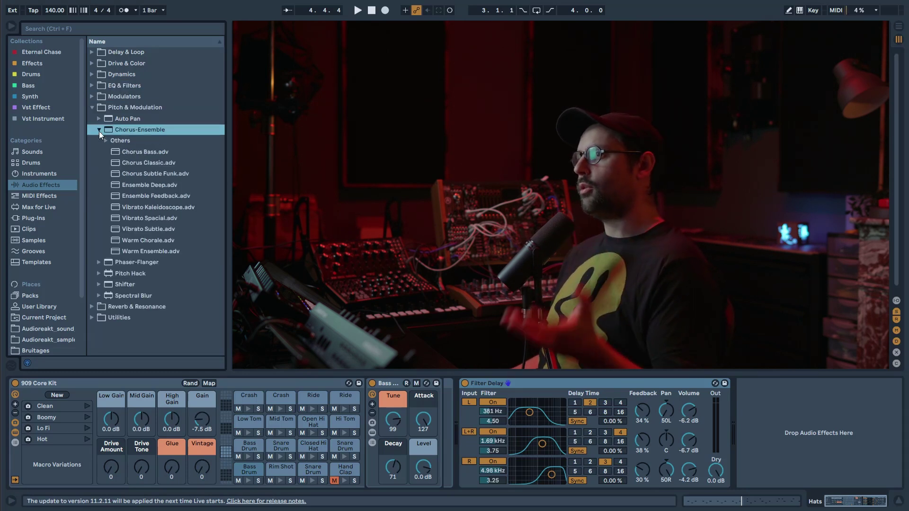
left_click(105, 142)
scroll(164, 250, "down", 1)
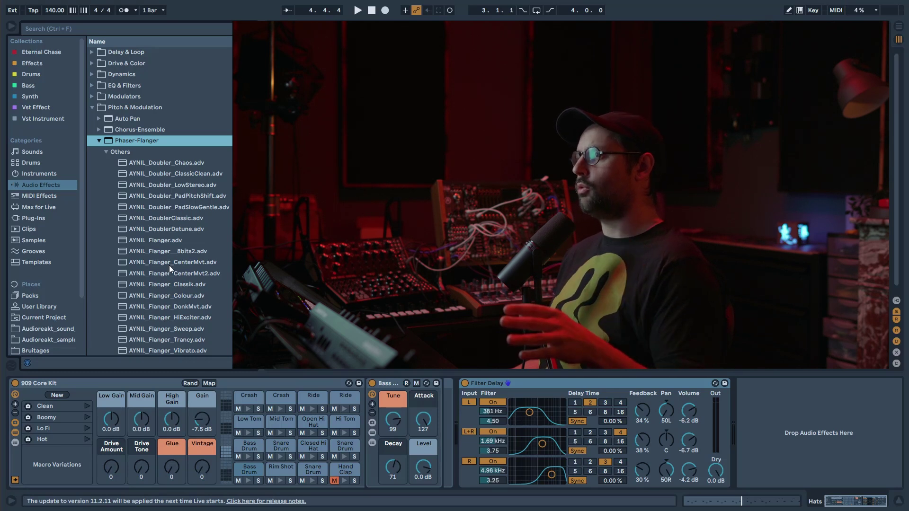
left_click(186, 263)
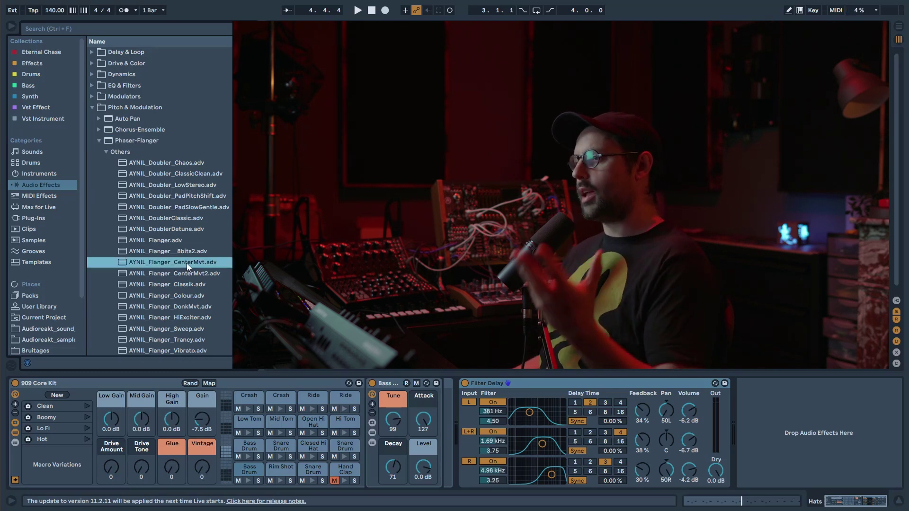
scroll(188, 271, "down", 3)
scroll(190, 276, "down", 10)
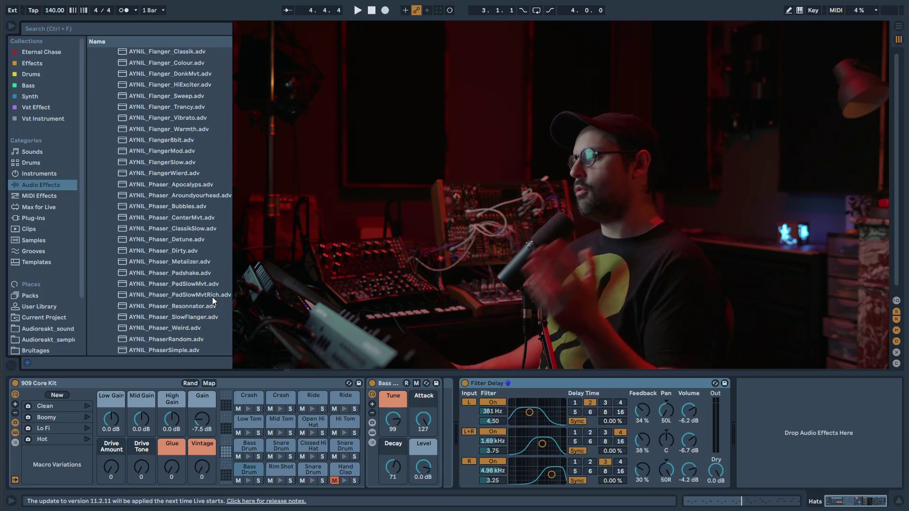
Load the Corpus preset Bright key after the Filter Delay and set its Dry/Wet to 0%
left_click(100, 130)
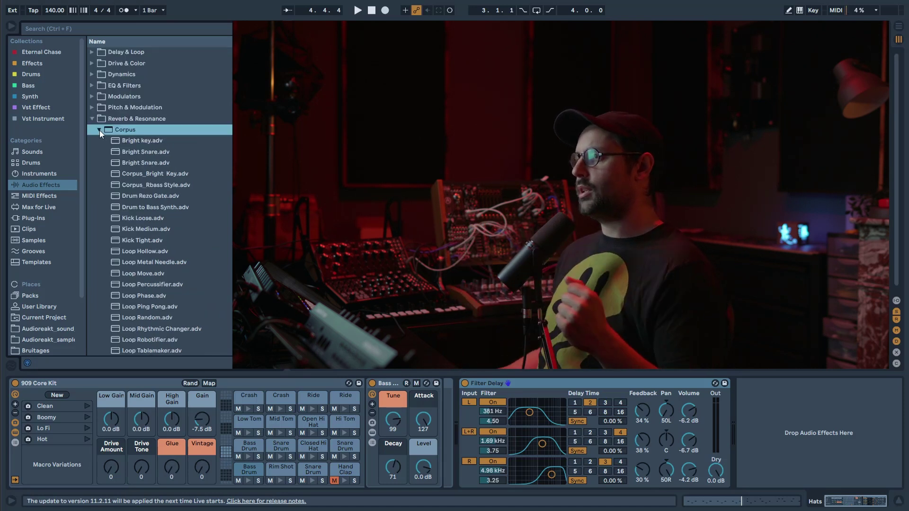
double_click(138, 142)
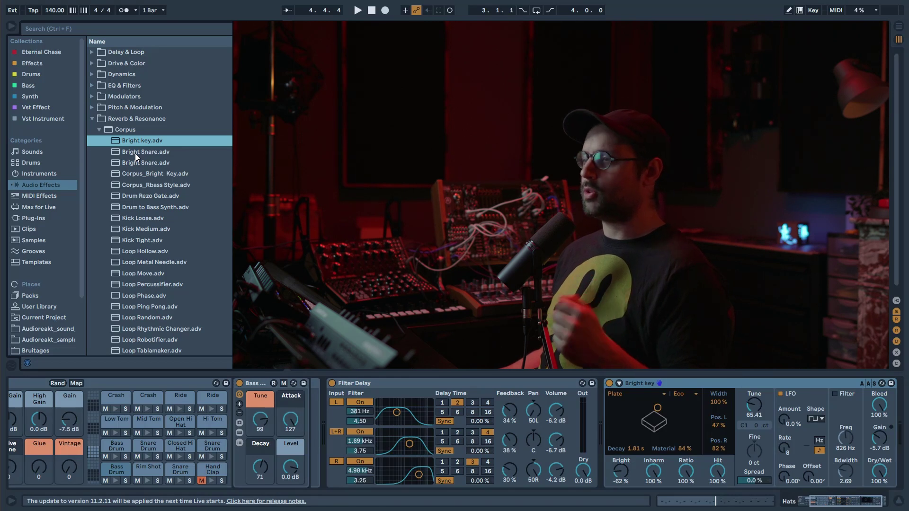
left_click_drag(886, 481, 886, 481)
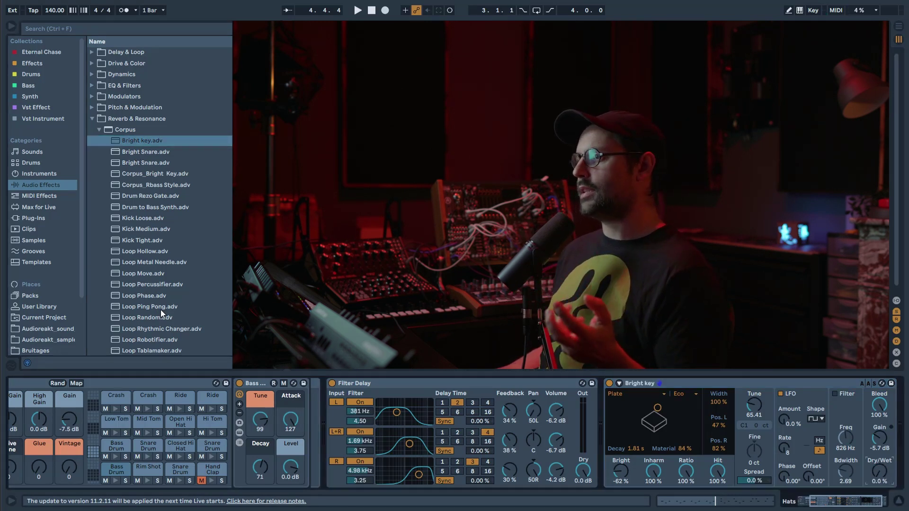
Load the Corpus preset Rbass Style directly after the Filter Delay
scroll(160, 310, "down", 5)
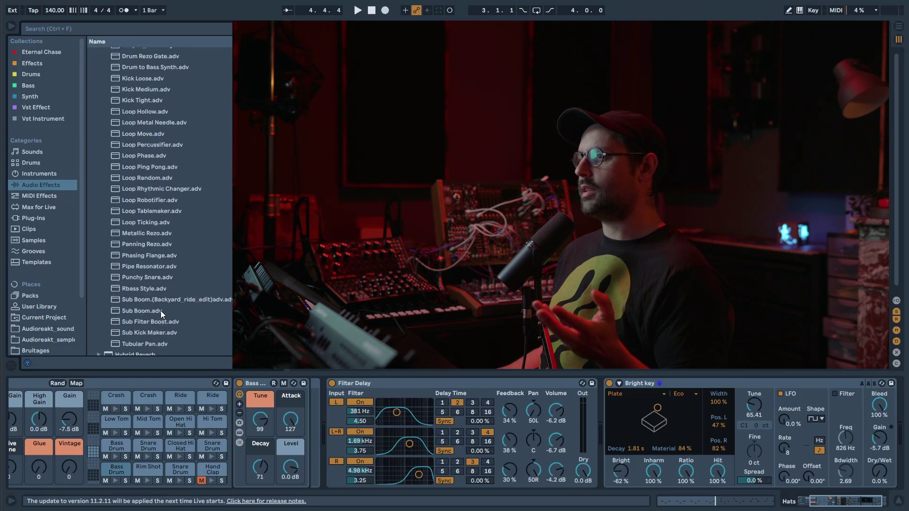
left_click(140, 289)
double_click(139, 288)
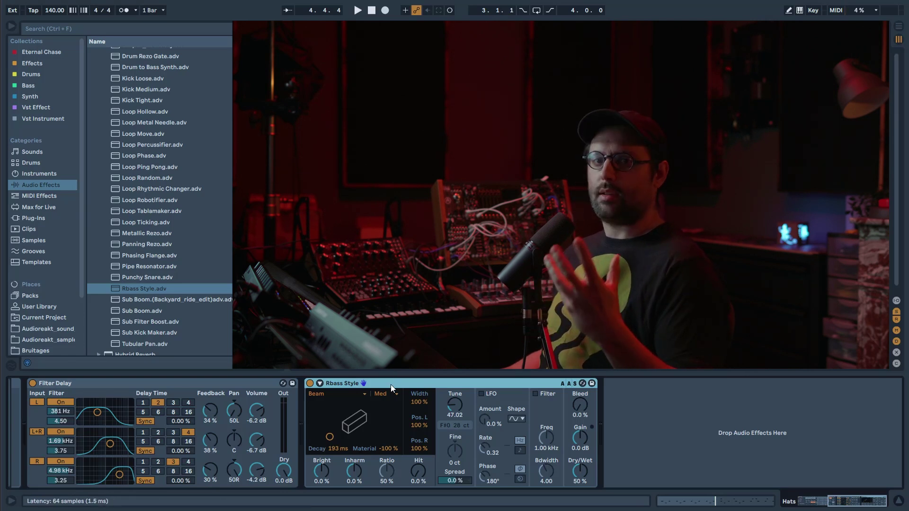
Examine the Reverb presets stored in the User Library and those listed under Audio Effects
scroll(199, 289, "down", 3)
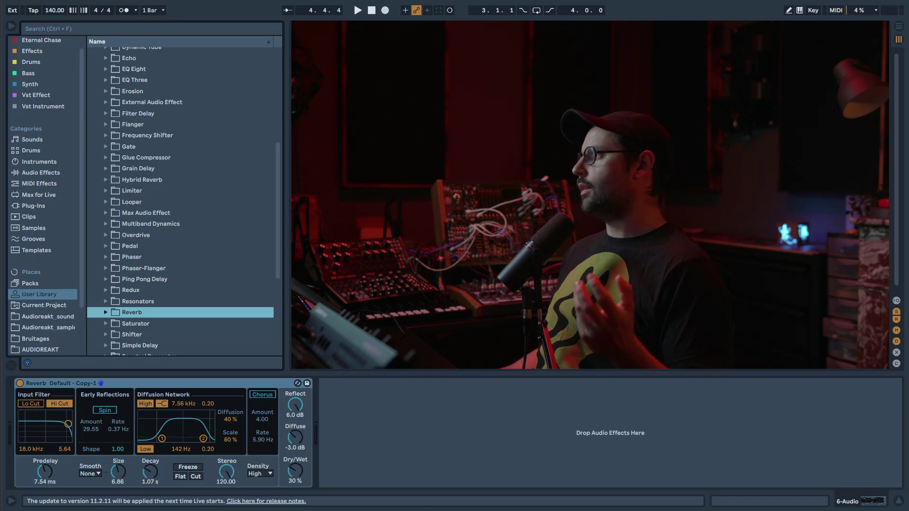
left_click_drag(169, 313, 135, 314)
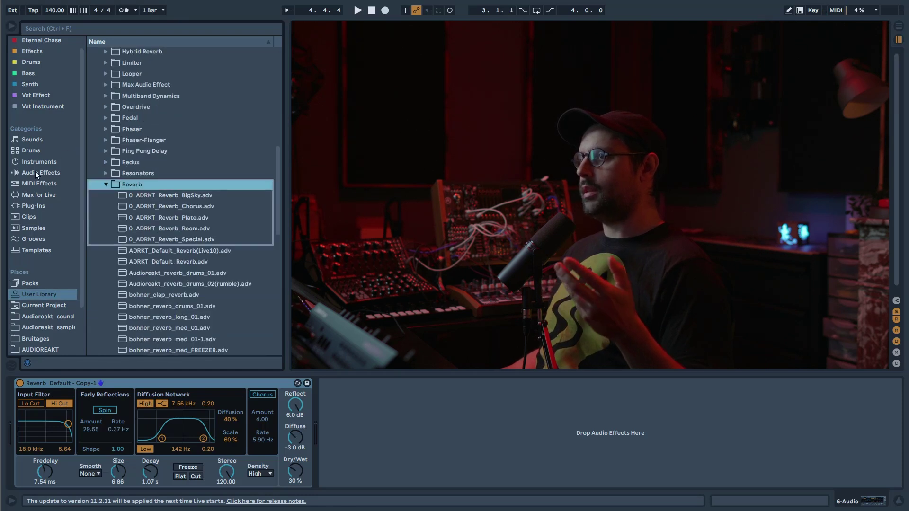
left_click(35, 172)
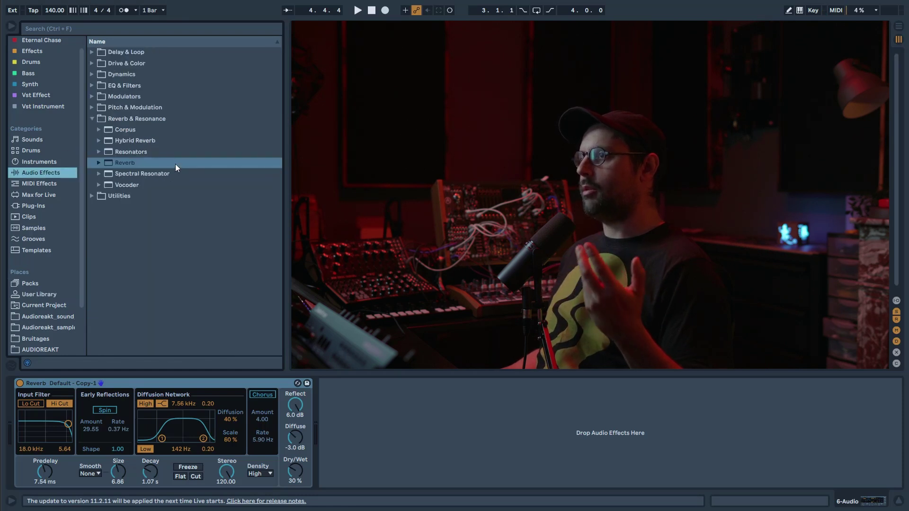
left_click(99, 163)
scroll(150, 217, "down", 5)
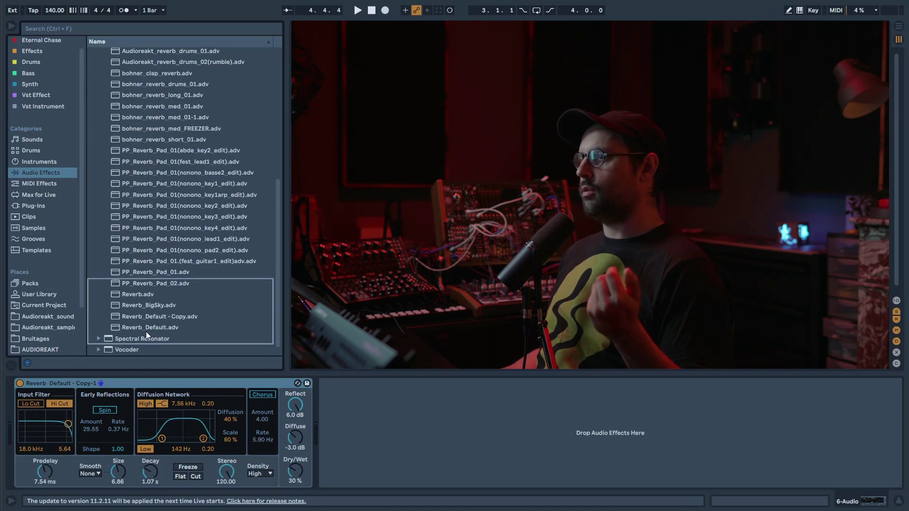
Rename the preset Reverb_Default - Copy as 0-Reverb_Default - Copy
left_click(147, 317)
scroll(137, 332, "up", 1)
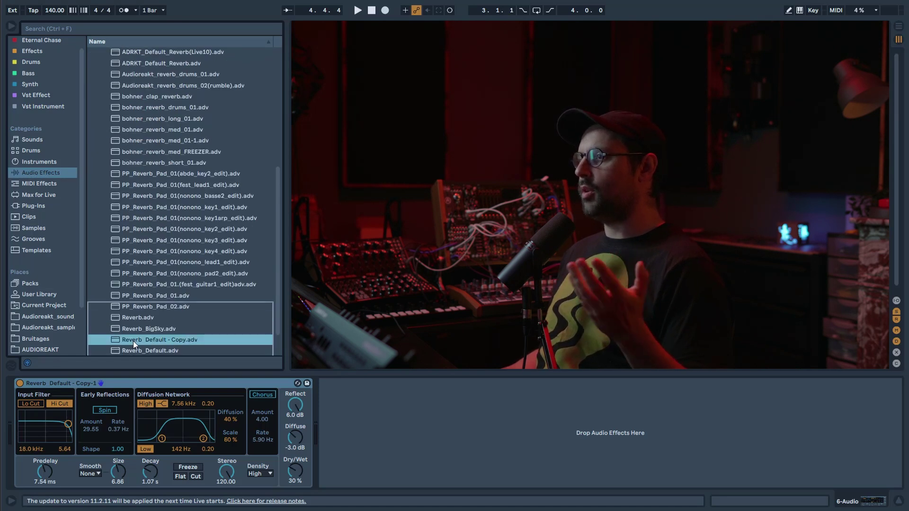
right_click(133, 340)
left_click(147, 358)
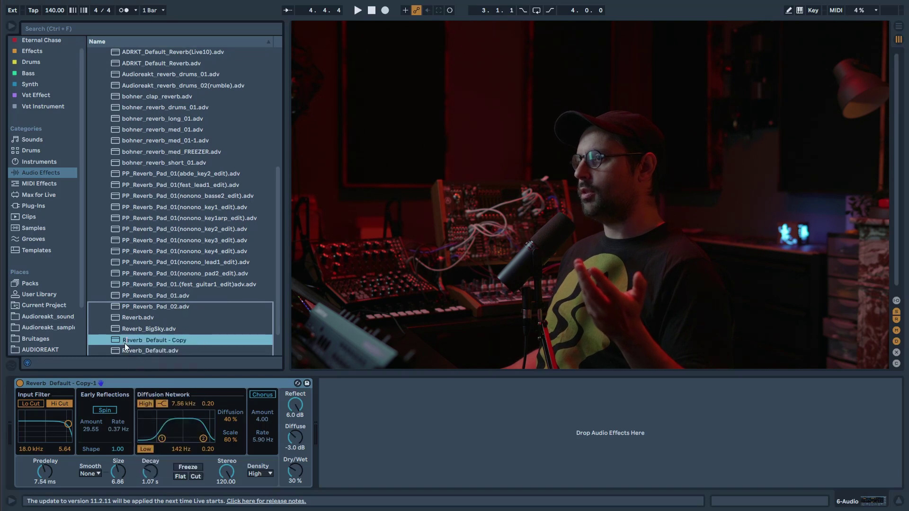
left_click(124, 343)
type("0-")
key("Return")
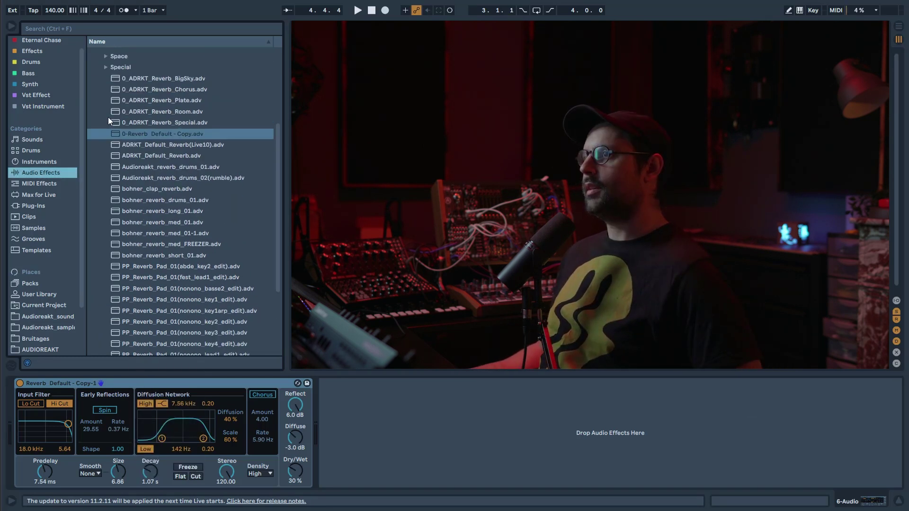
Reopen the Reverb presets under Reverb & Resonance in Audio Effects and check the order of the list
left_click(41, 172)
left_click(92, 122)
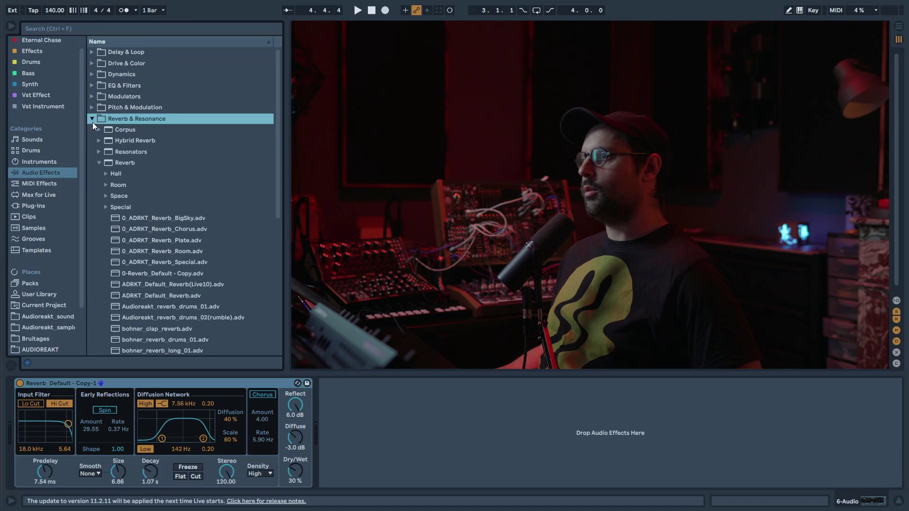
left_click(100, 164)
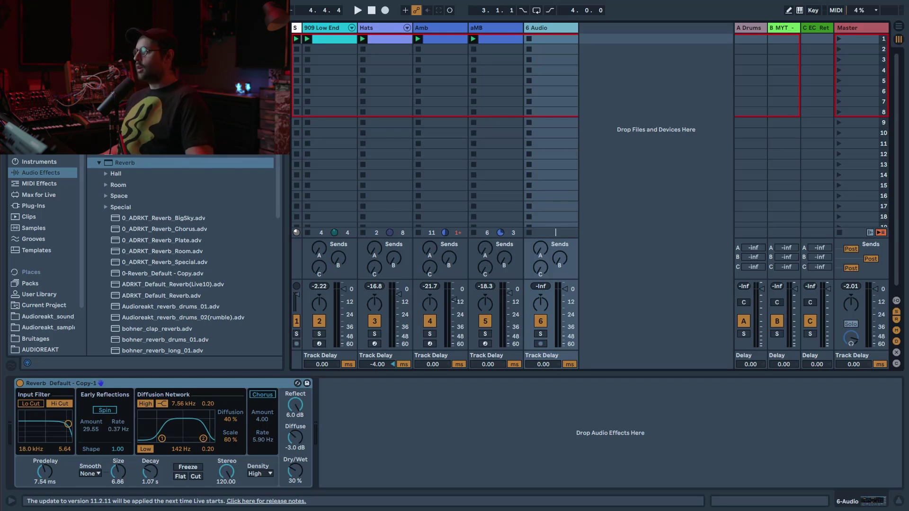
Insert a MIDI track and an audio track, inspect their default devices, and undo both insertions
key("ctrl+shift+t")
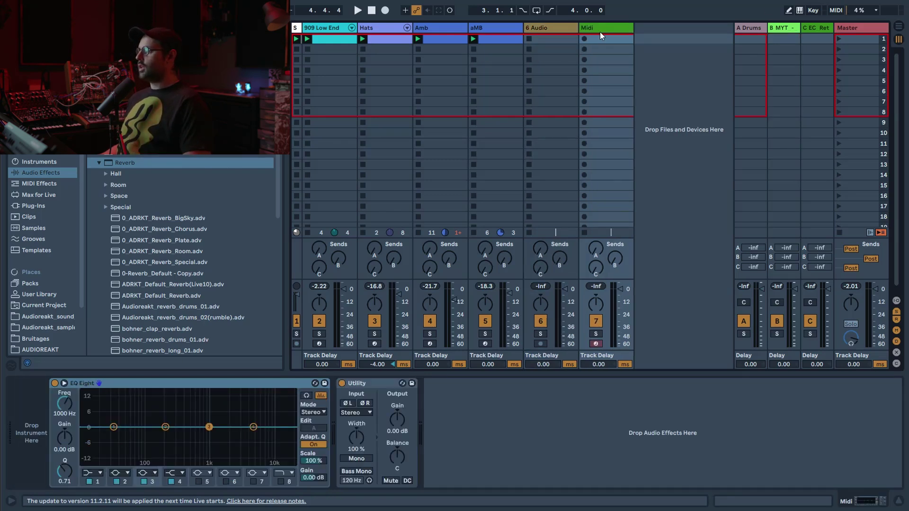
key("ctrl+t")
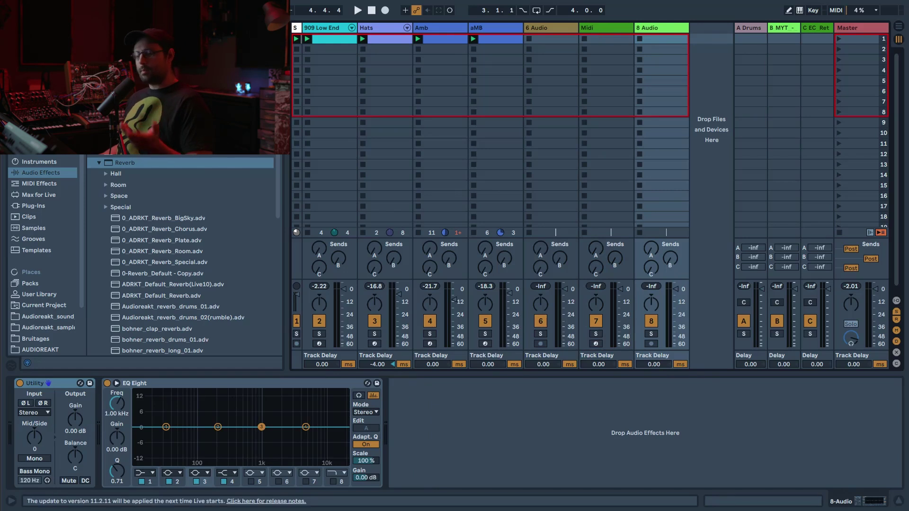
left_click(140, 384)
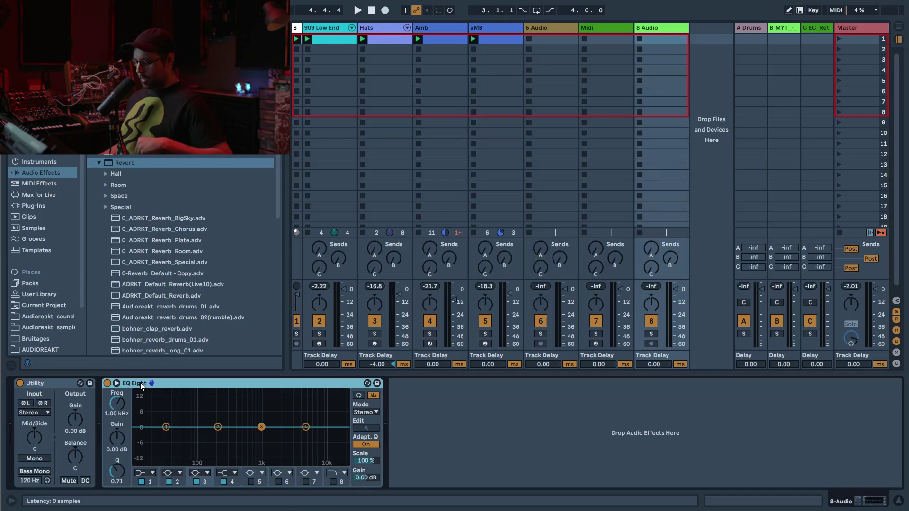
key("ctrl+z")
key("ctrl+z")
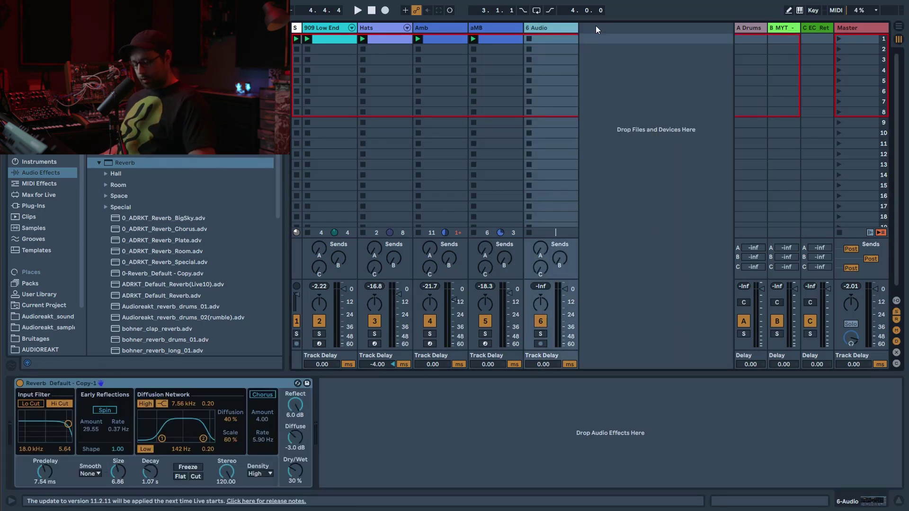
Add an empty MIDI track after 6 Audio and load Utility followed by EQ Eight on it
key("ctrl+y")
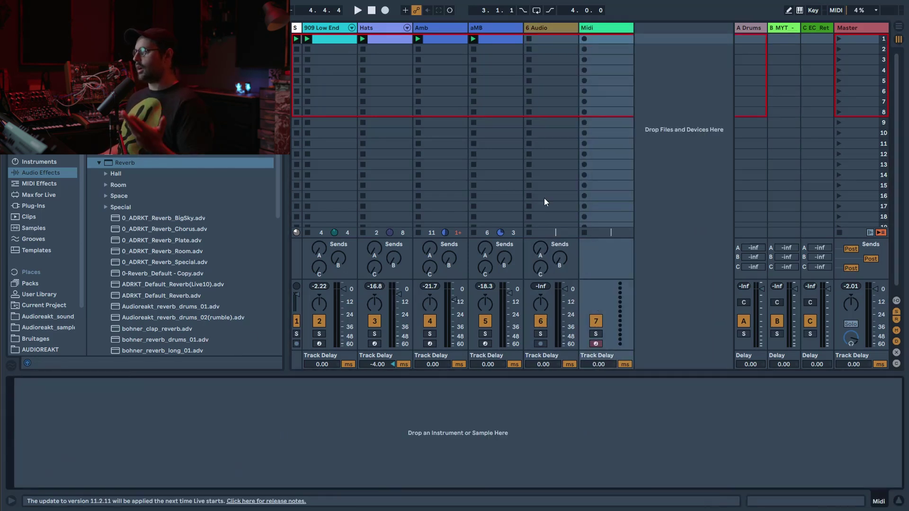
key("Left")
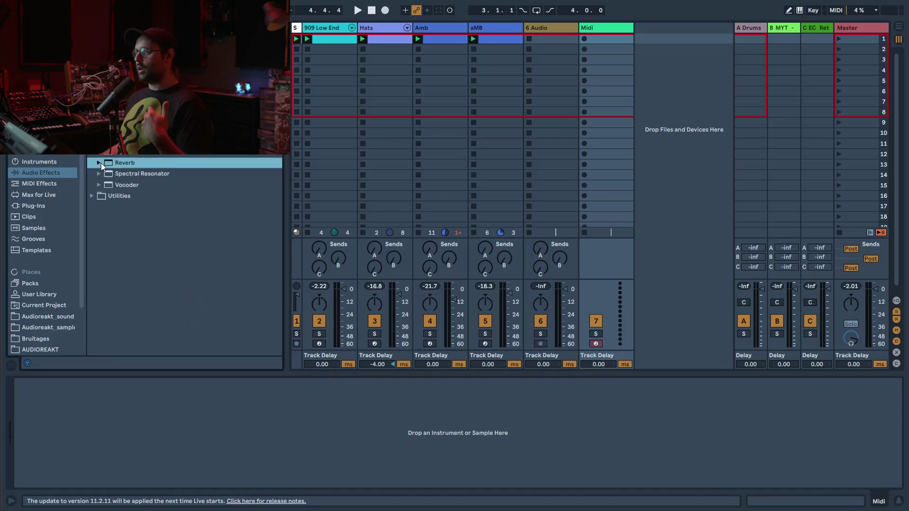
left_click(121, 232)
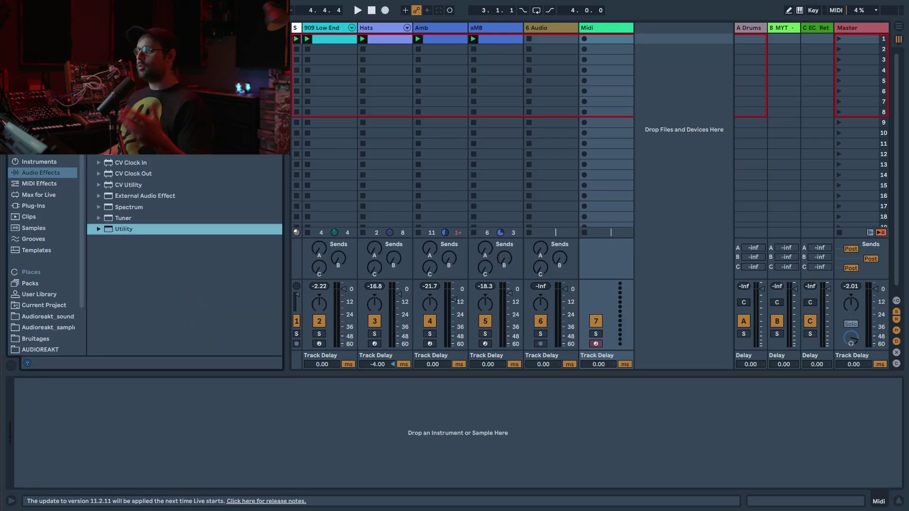
double_click(122, 232)
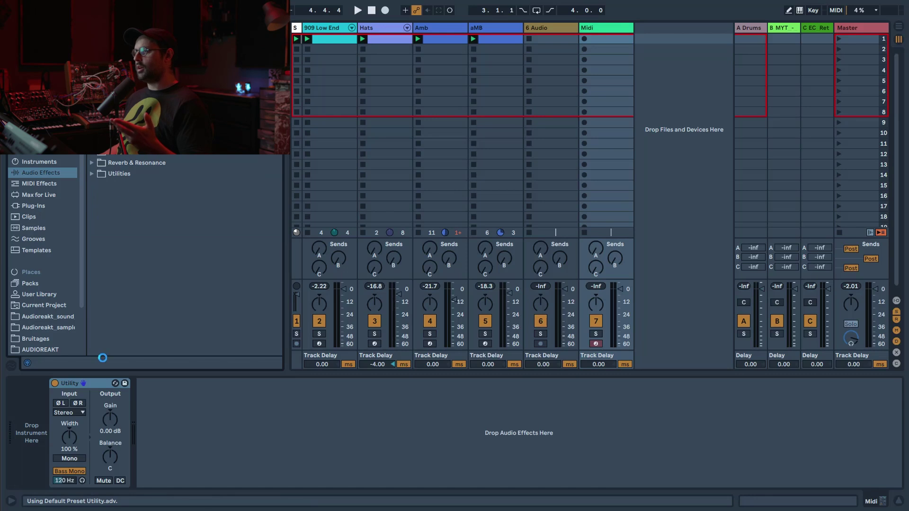
left_click_drag(102, 358, 137, 449)
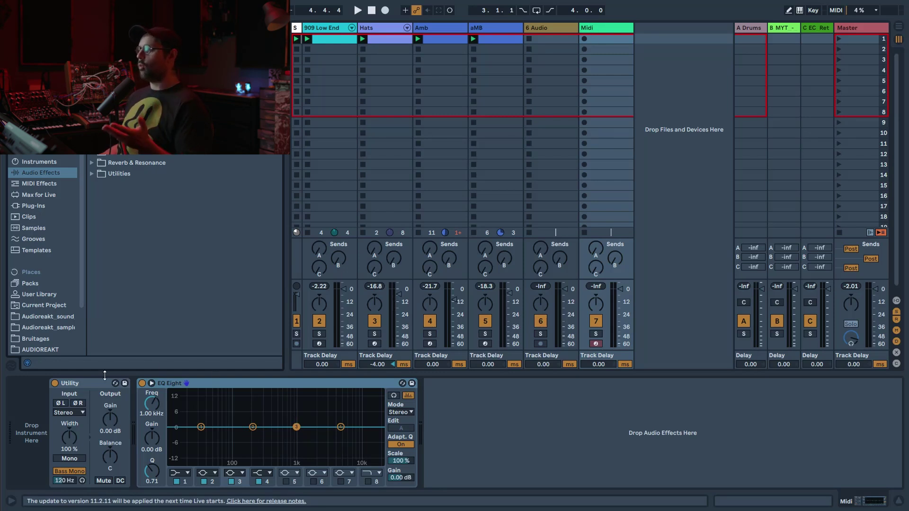
Save the Midi track with its Utility and EQ Eight devices as the default MIDI track
right_click(601, 28)
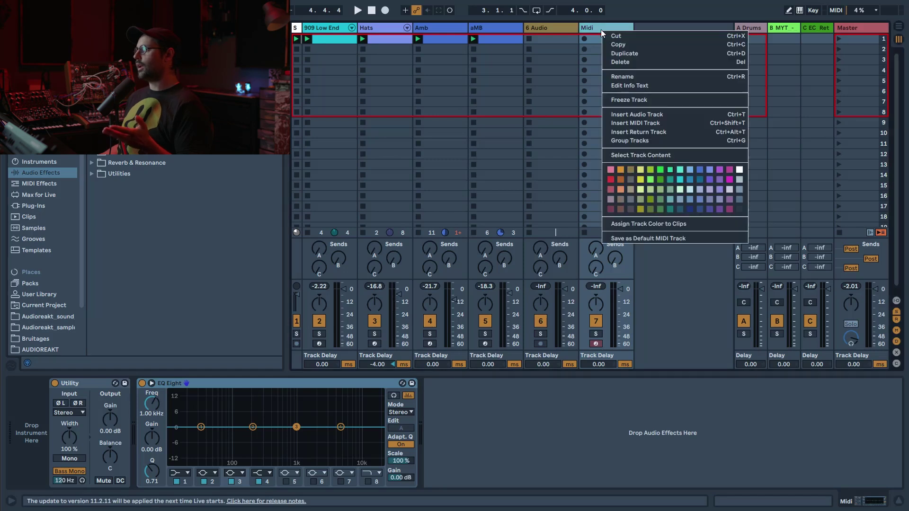
left_click(664, 240)
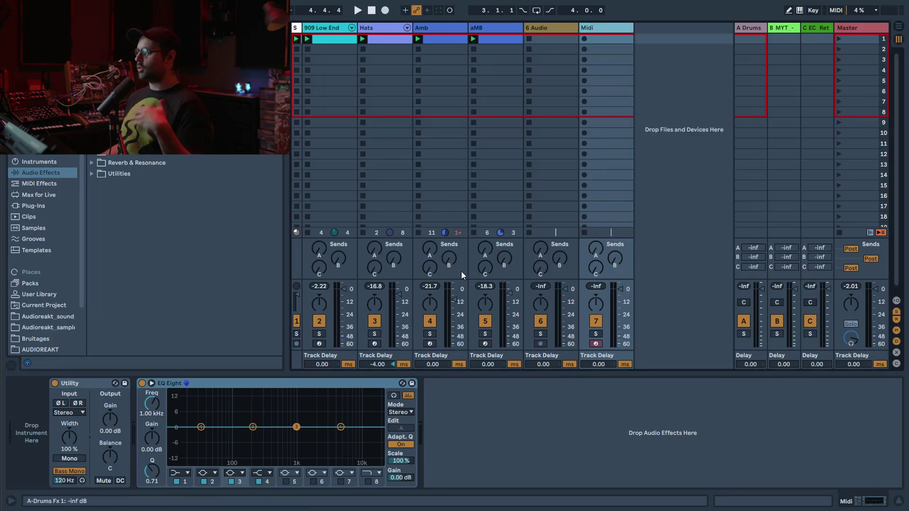